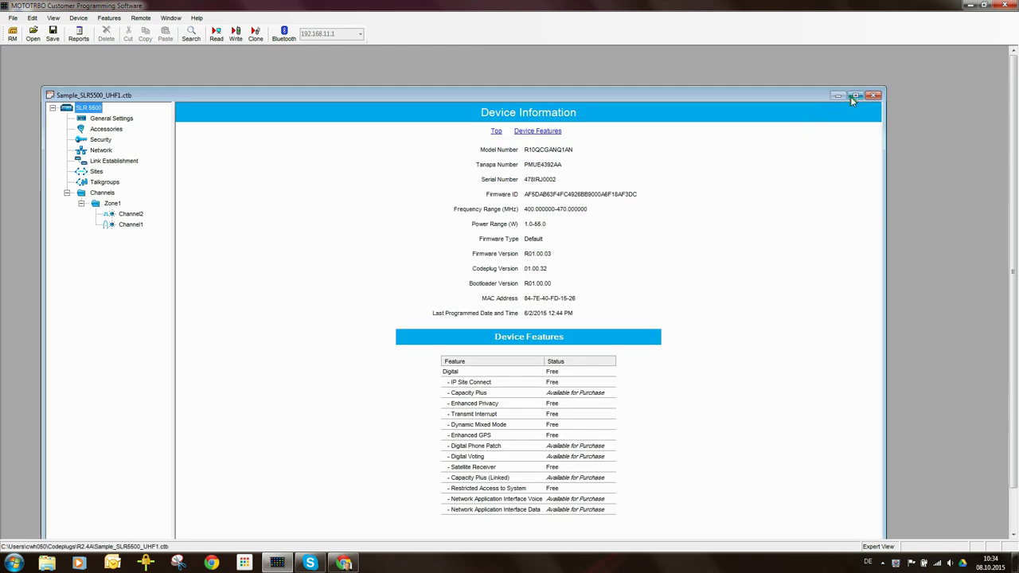
# Maximize the Sample_SLR5500_UHF1.ctb codeplug window to full size
pyautogui.click(855, 95)
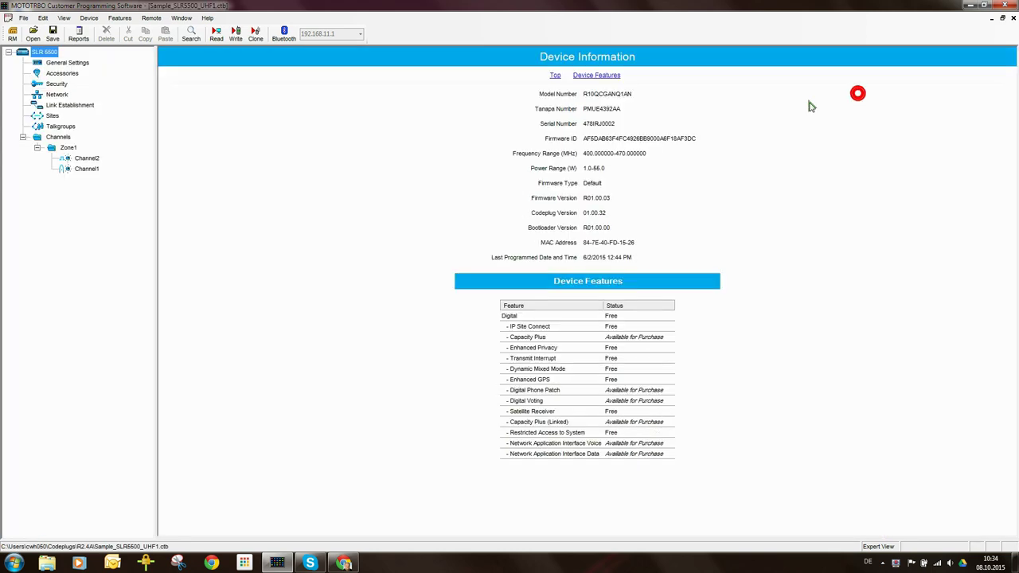
# Replace the radio name Motorola with 'Repeater 2' and set Radio ID to 2
pyautogui.click(66, 64)
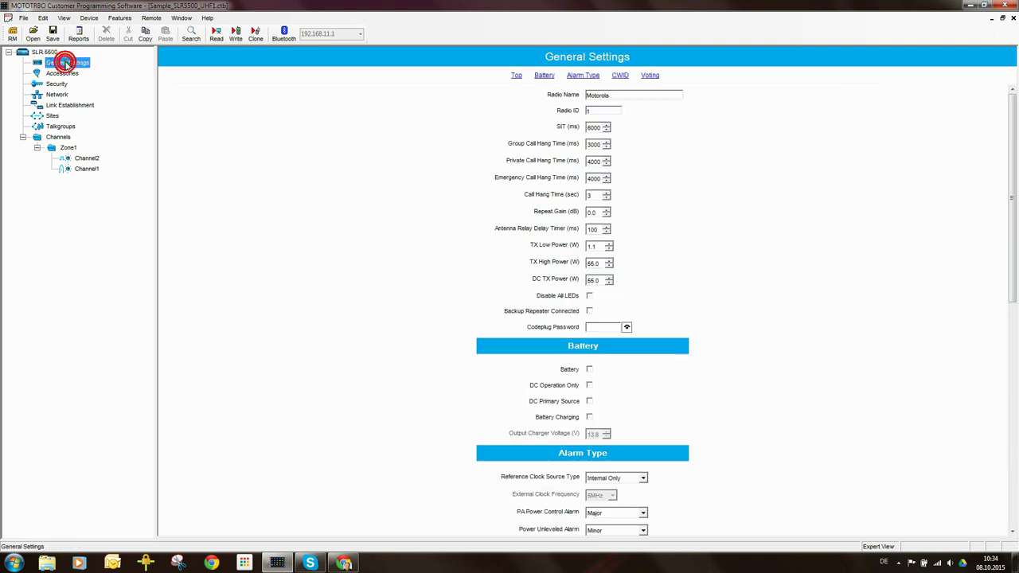
pyautogui.click(617, 96)
pyautogui.moveTo(617, 96); pyautogui.dragTo(546, 93)
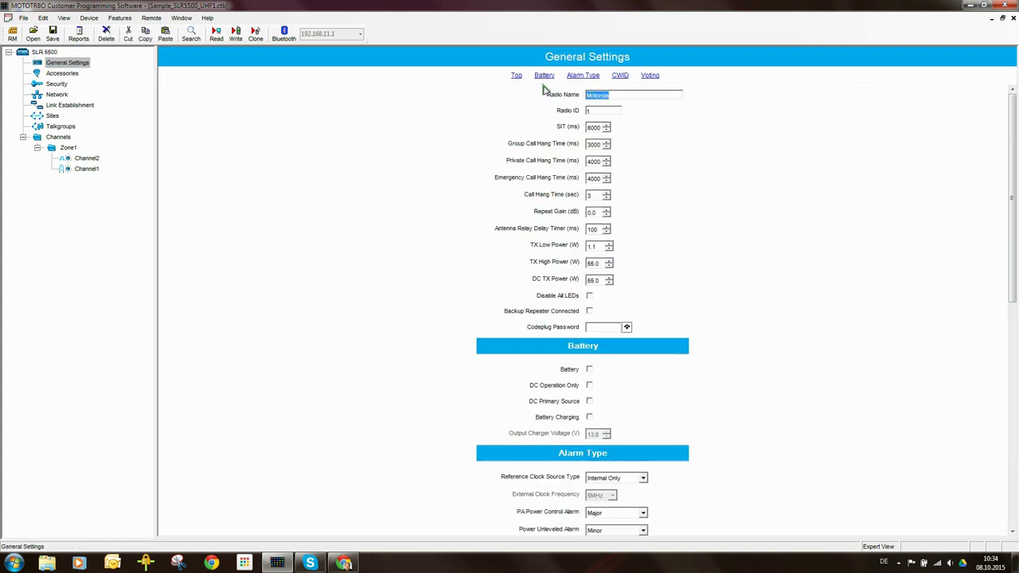
pyautogui.write('Repeater 2')
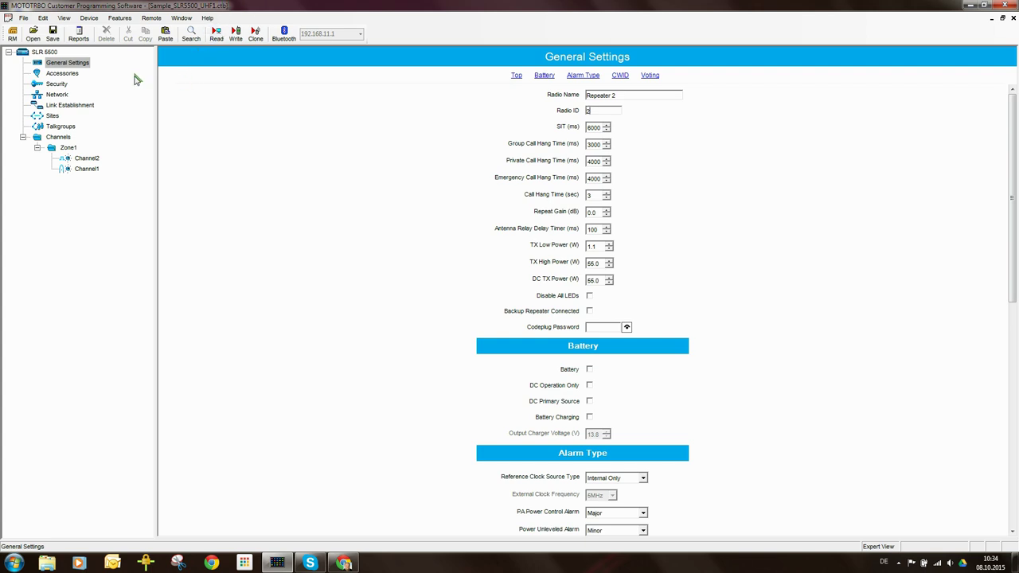
pyautogui.click(73, 74)
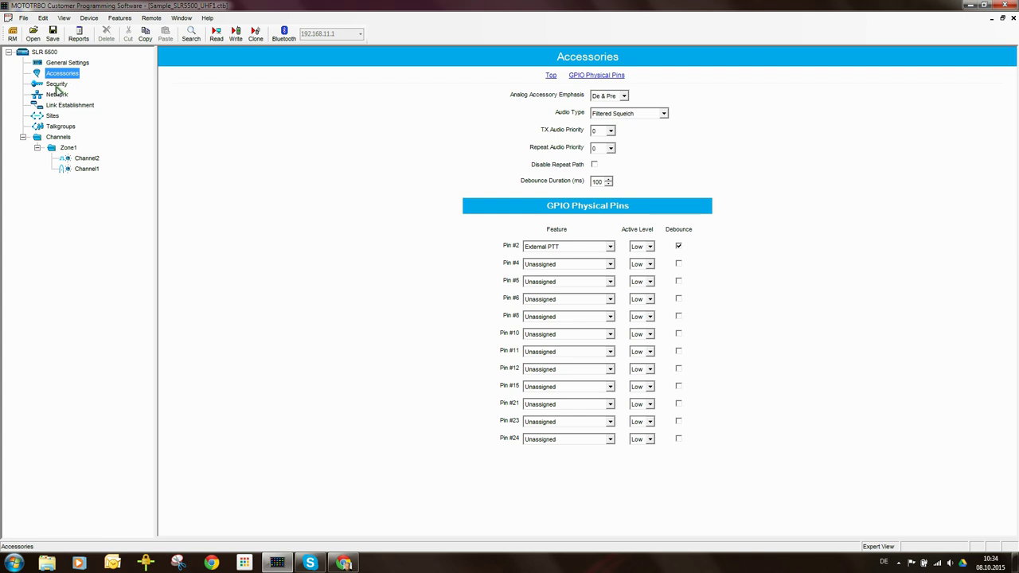
# Browse the Security and Network pages, ending on Link Establishment with Link Type None
pyautogui.click(57, 84)
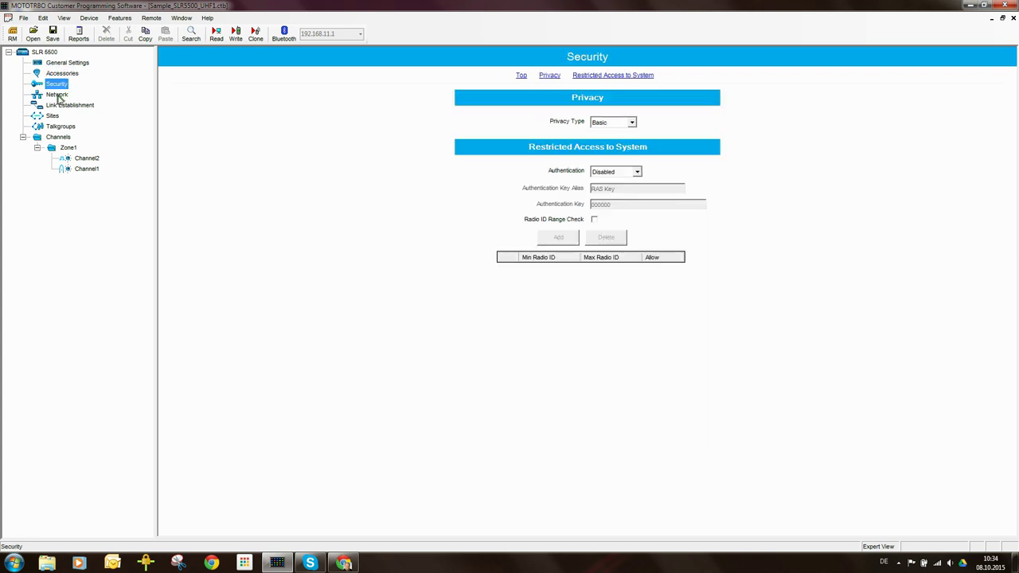
pyautogui.click(57, 95)
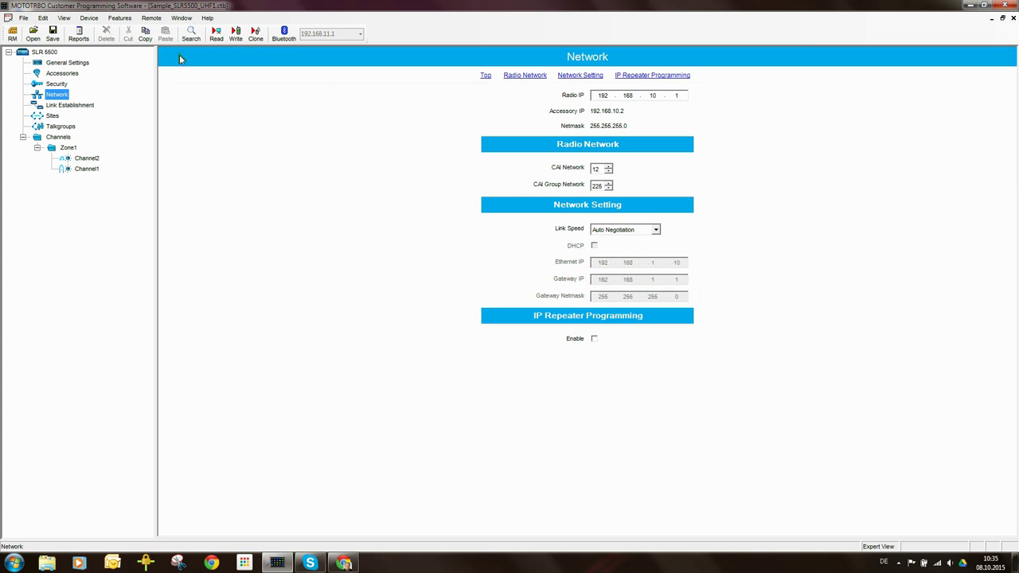
pyautogui.click(76, 105)
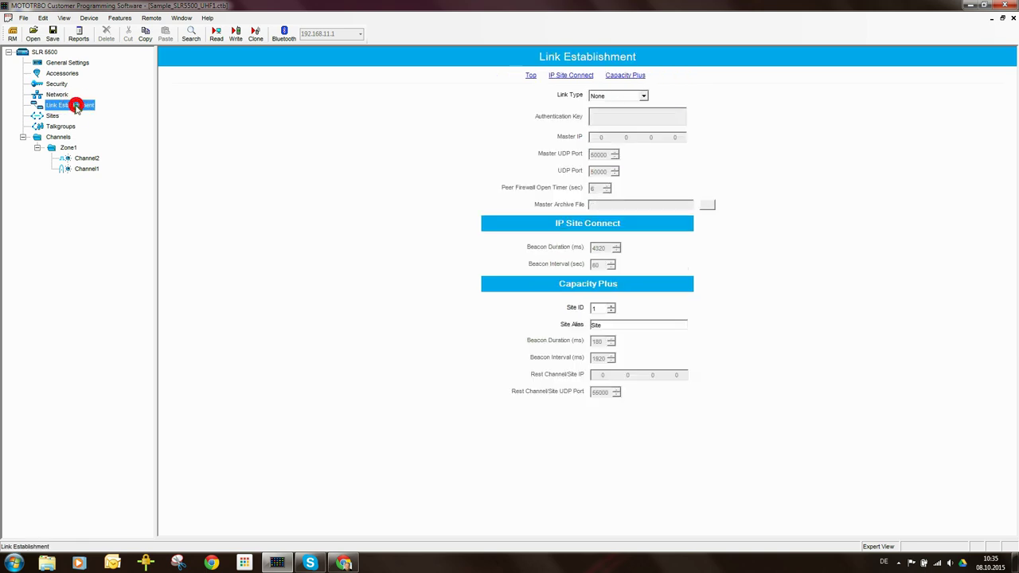
# Set the repeater's Link Type to Peer and return to the Network page
pyautogui.click(645, 97)
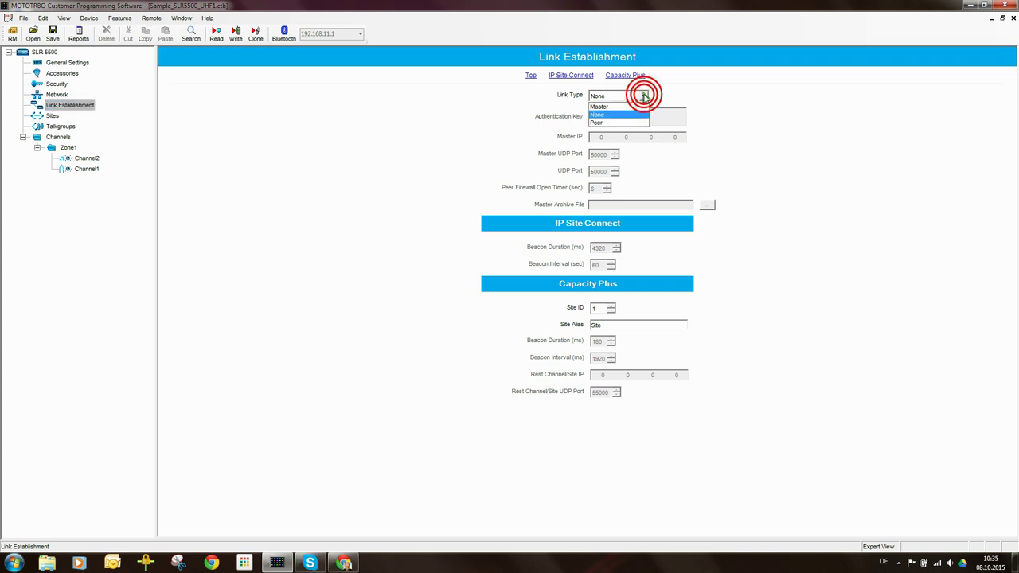
pyautogui.click(604, 123)
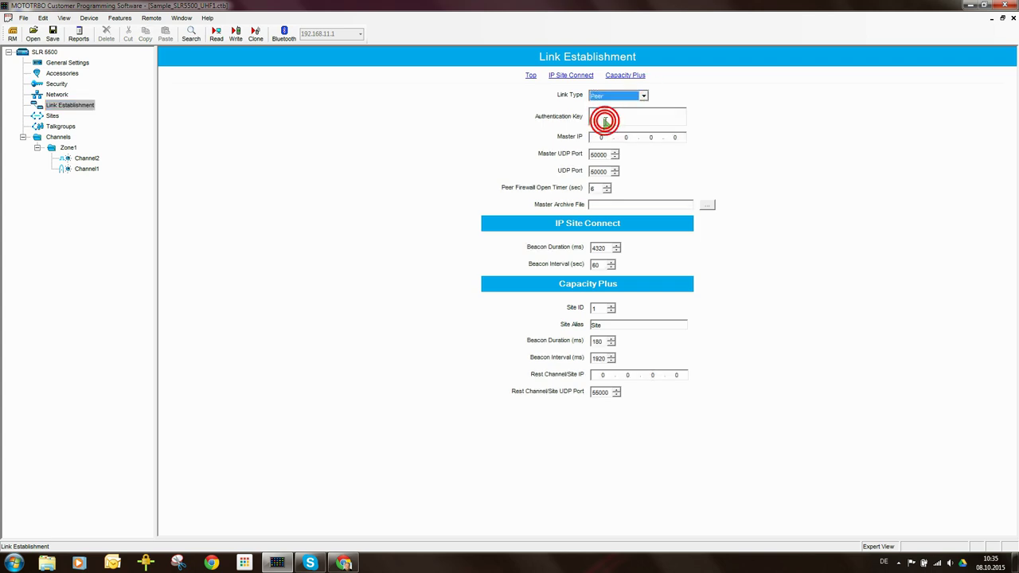
pyautogui.click(53, 94)
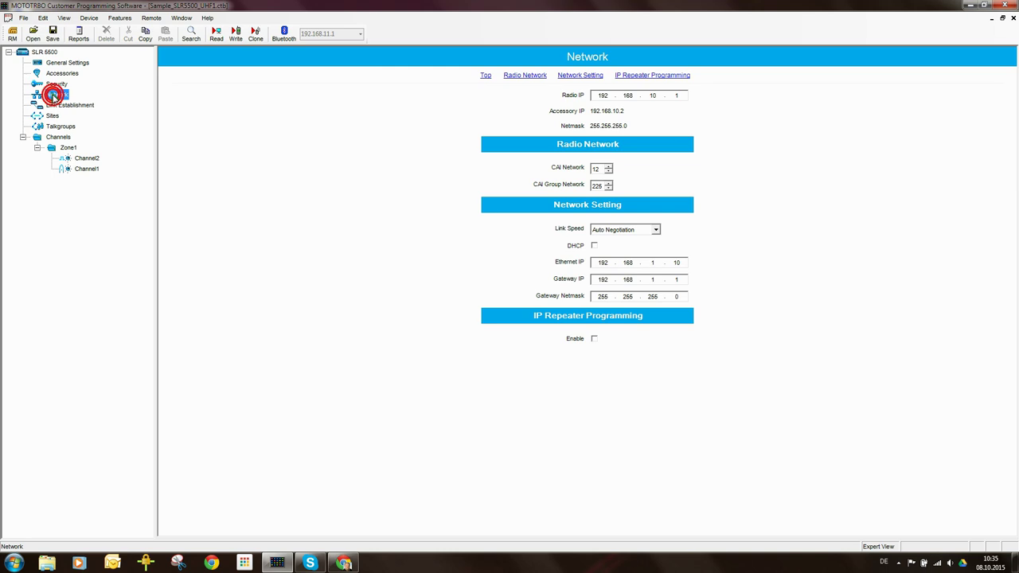
# Turn on DHCP so the Ethernet IP and Gateway IP fields grey out
pyautogui.click(594, 245)
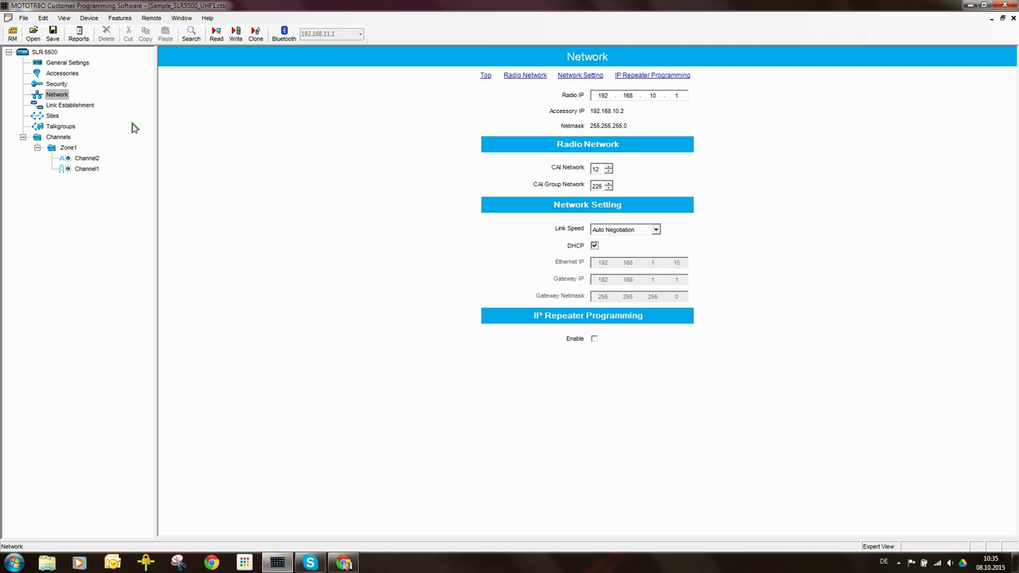
# Return to the Link Establishment page showing Link Type Peer and Master IP 0.0.0.0
pyautogui.click(73, 106)
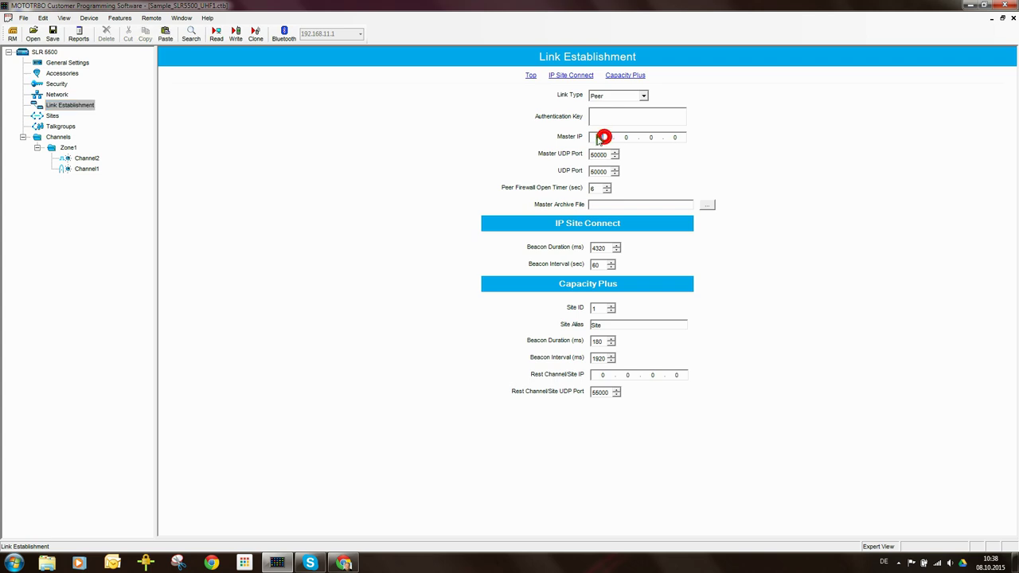
# Enter 172.31.1.1 as Master IP and review the UDP port and firewall timer values
pyautogui.write('172 .31.')
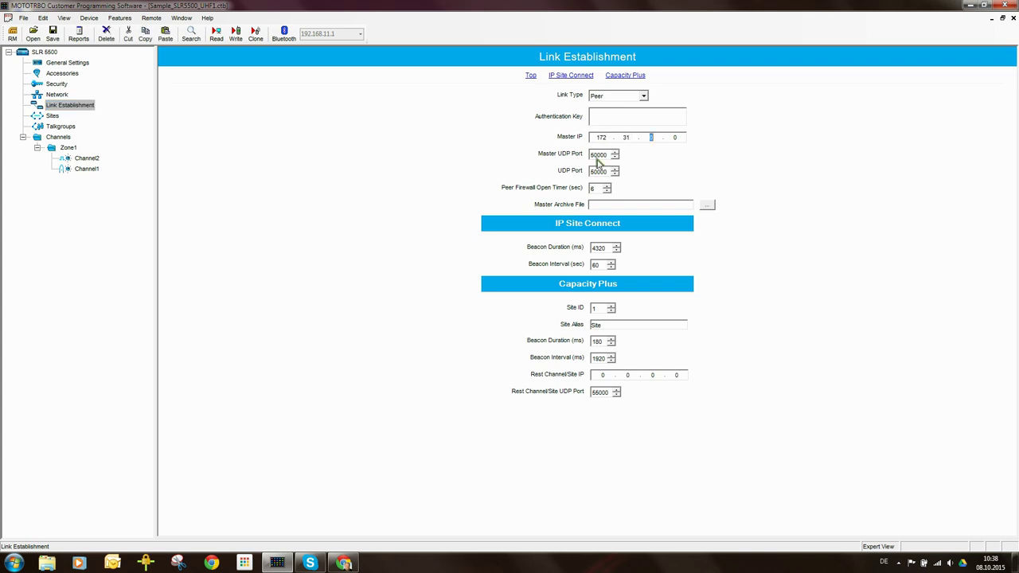
pyautogui.write('1')
pyautogui.write('.1')
pyautogui.click(607, 155)
pyautogui.click(606, 171)
pyautogui.click(605, 188)
pyautogui.click(53, 116)
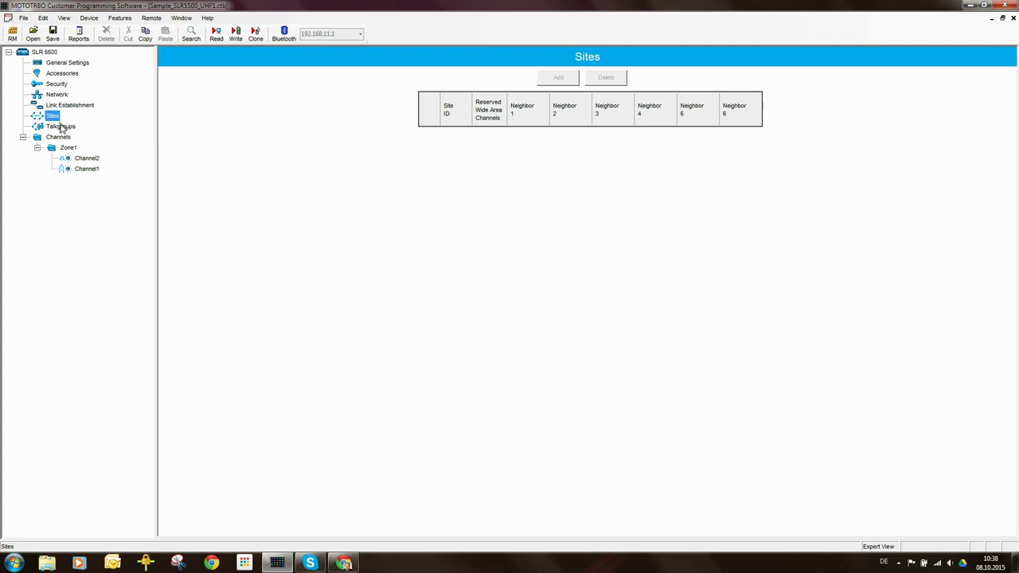
# Open Channel2 and set its IP Site Connect to Slot 1, checking color code and RSSI
pyautogui.click(61, 127)
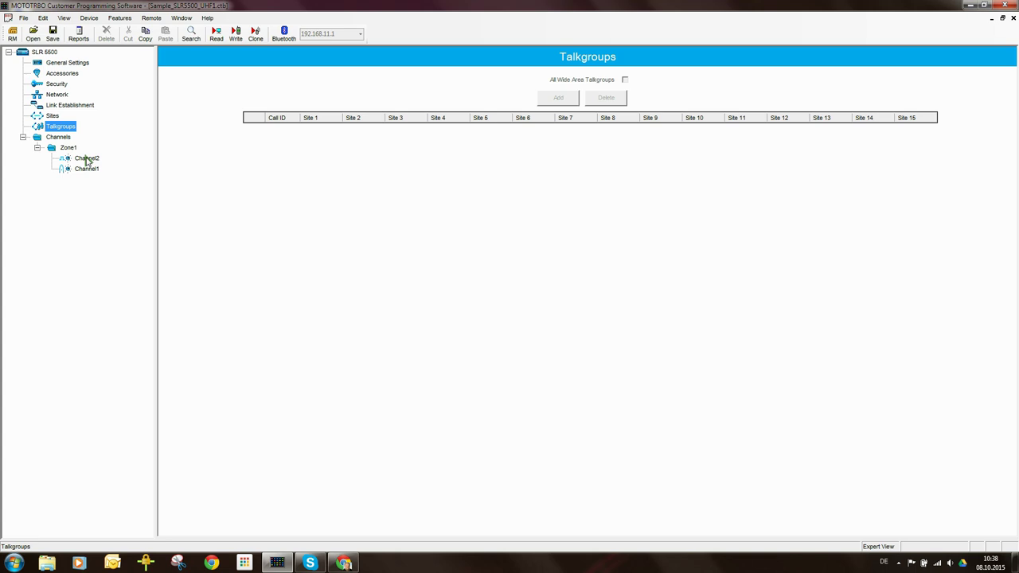
pyautogui.click(87, 158)
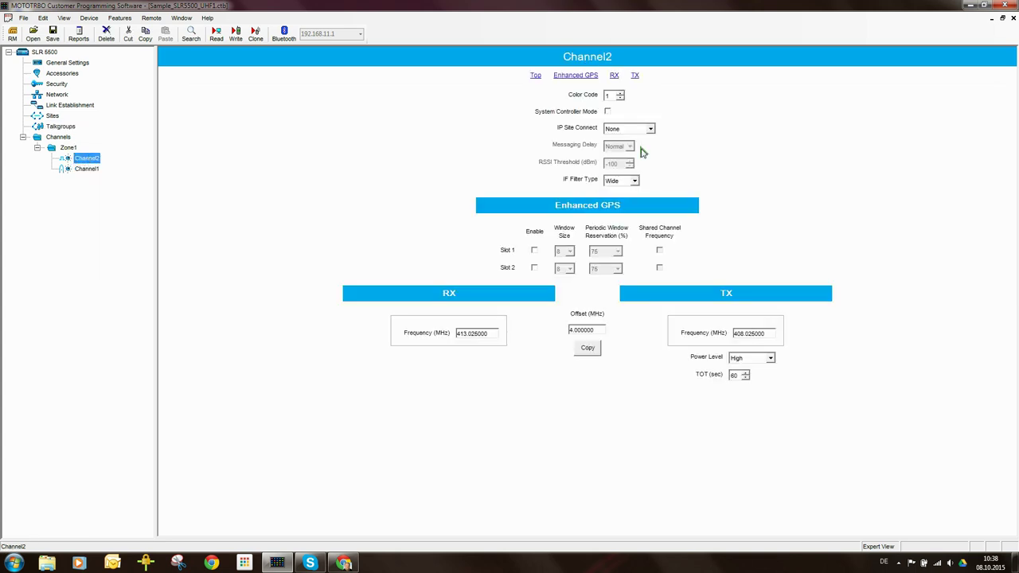
pyautogui.click(610, 96)
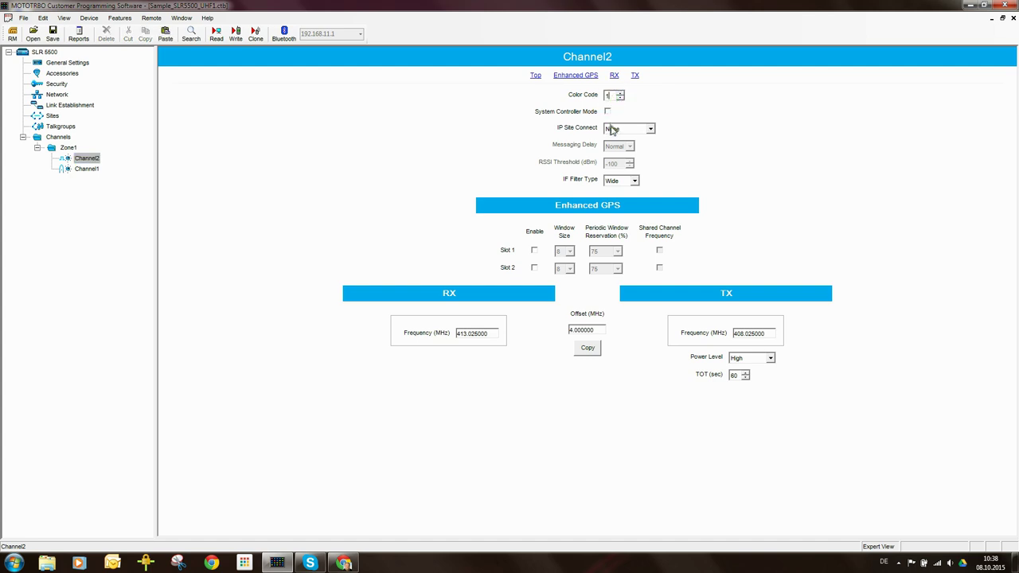
pyautogui.click(630, 130)
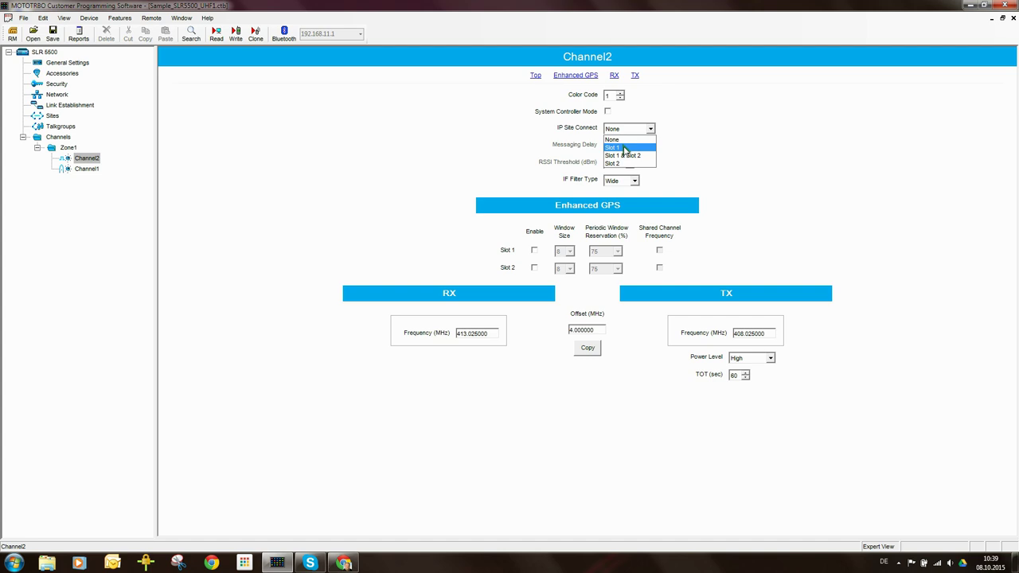
pyautogui.click(617, 140)
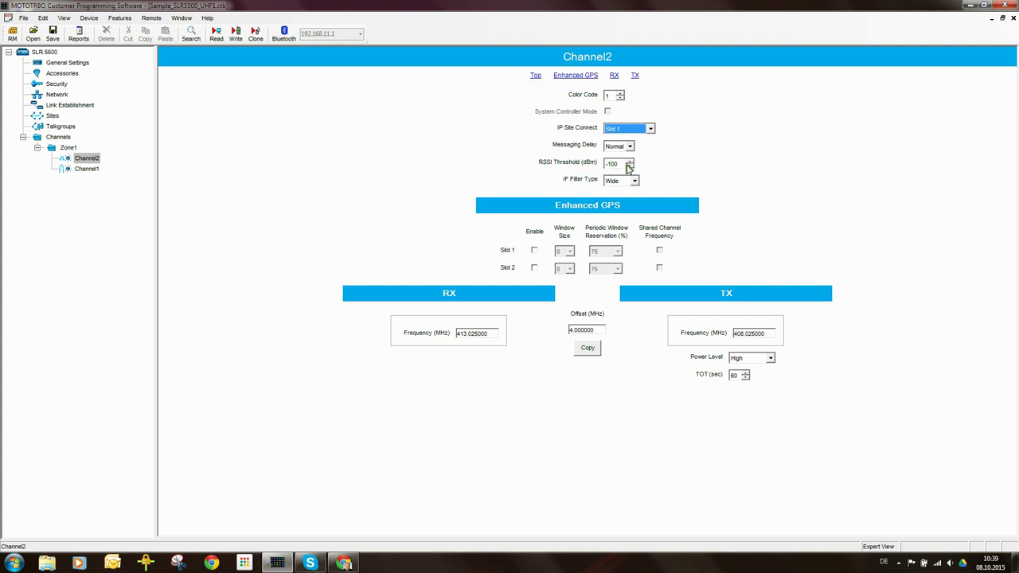
pyautogui.click(628, 165)
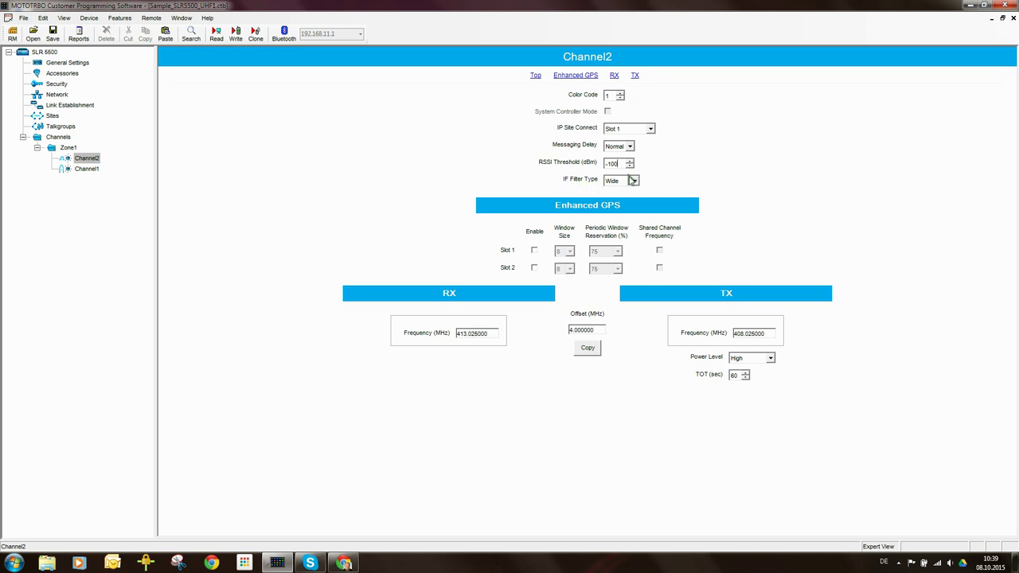
# Change Channel2's RX frequency to 413.250000 and TX frequency to 408.250000 MHz
pyautogui.click(472, 335)
pyautogui.click(747, 335)
pyautogui.press('BackSpace')
pyautogui.click(835, 342)
# Set Channel2's power level to Low and its TOT to 180 seconds
pyautogui.click(772, 359)
pyautogui.click(740, 373)
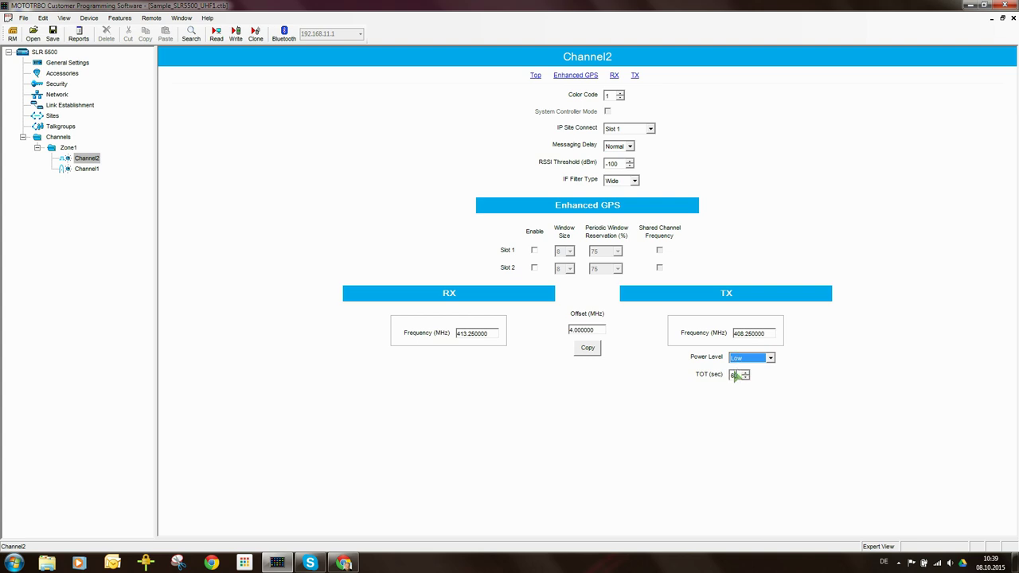
pyautogui.click(736, 375)
pyautogui.write('180')
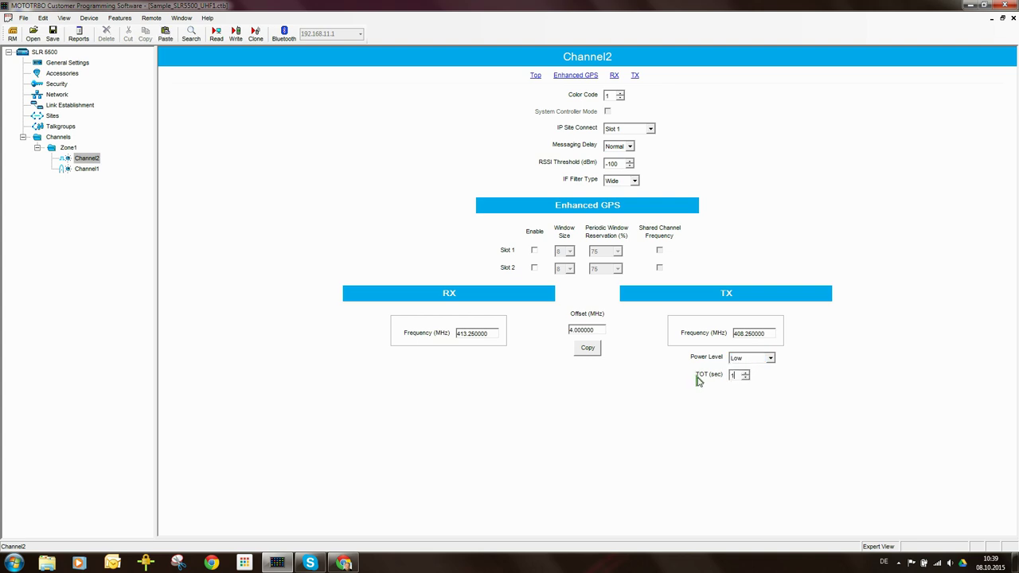
pyautogui.click(649, 401)
# Delete Channel1 and confirm, leaving Channel2 alone in Zone1
pyautogui.click(87, 168)
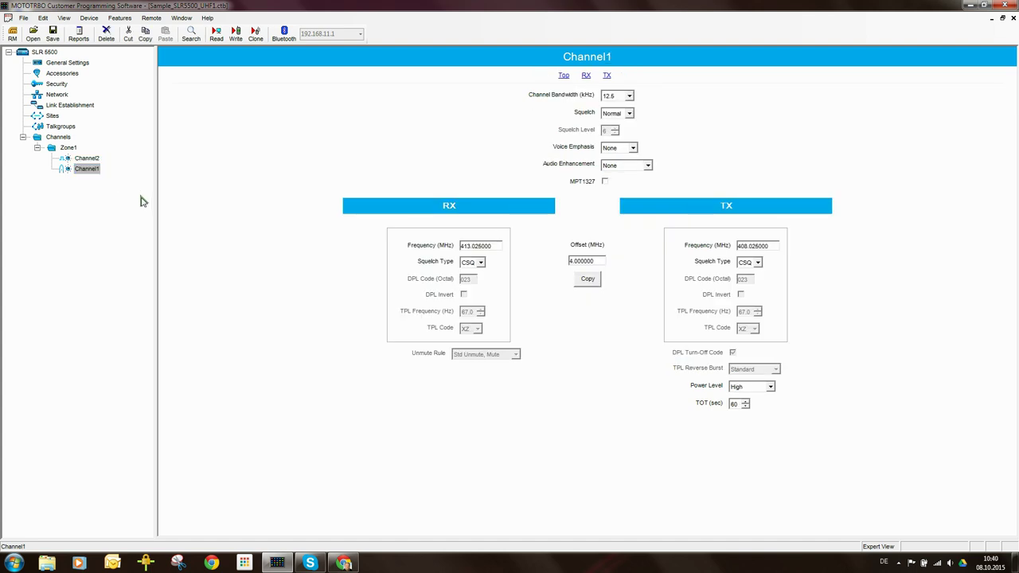
pyautogui.press('Delete')
pyautogui.click(491, 304)
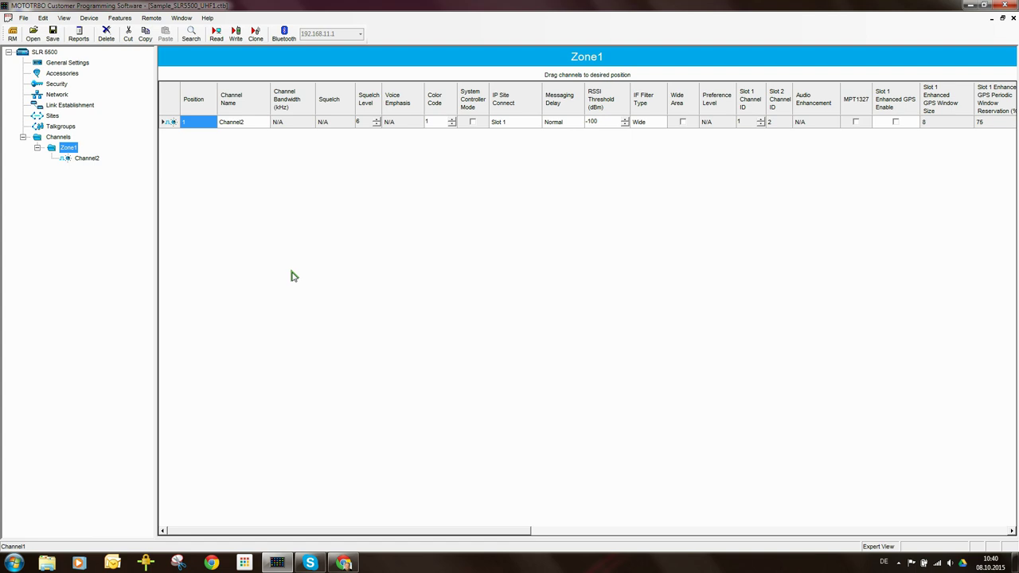